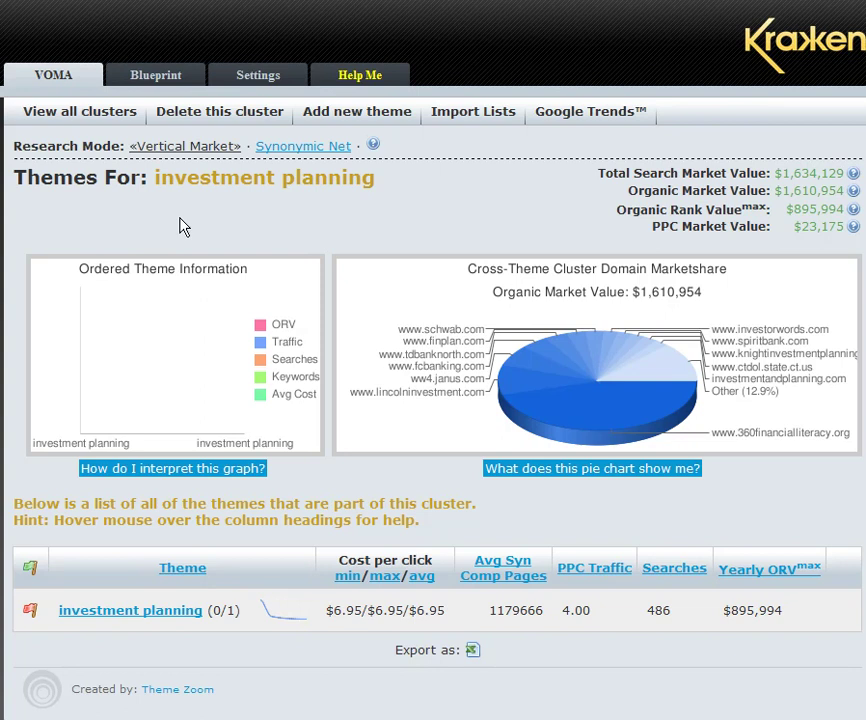
Step: Highlight the Vertical Market mode label and the figures 1179666 competing pages, 486 searches, $895,994 ORV
left_click_drag(241, 146, 132, 148)
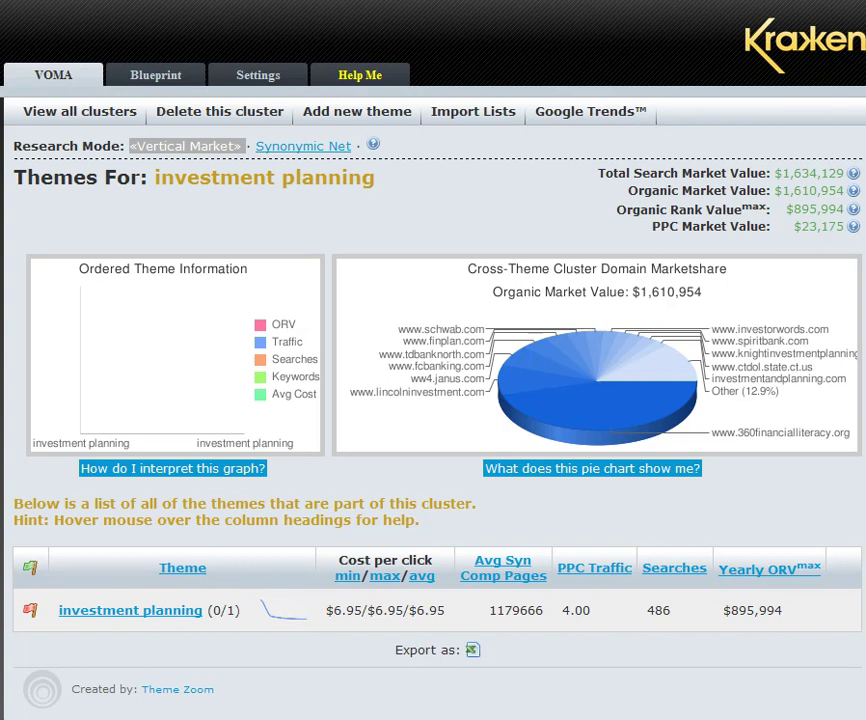
left_click_drag(488, 610, 528, 610)
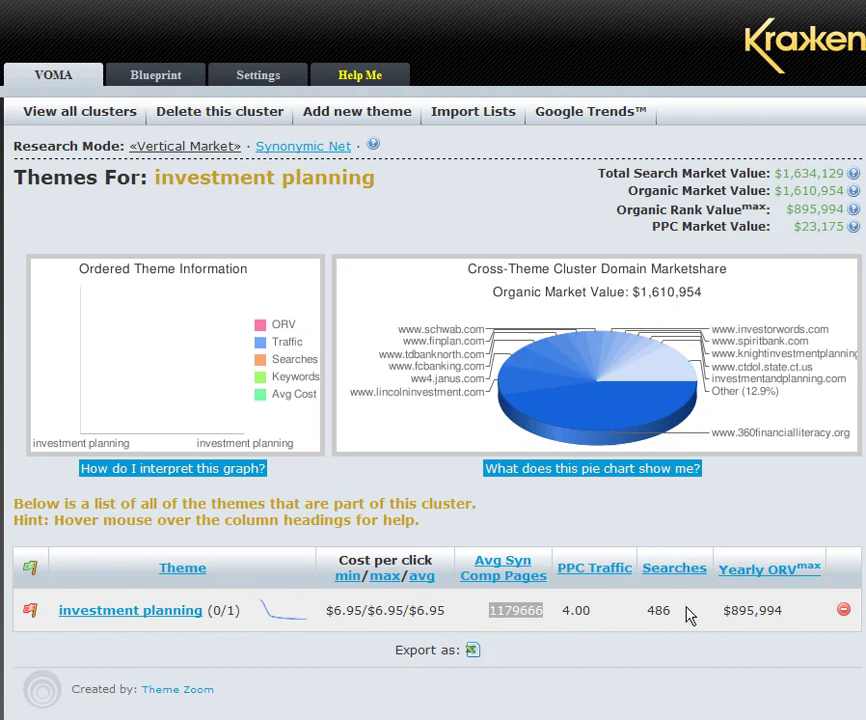
left_click_drag(675, 611, 646, 609)
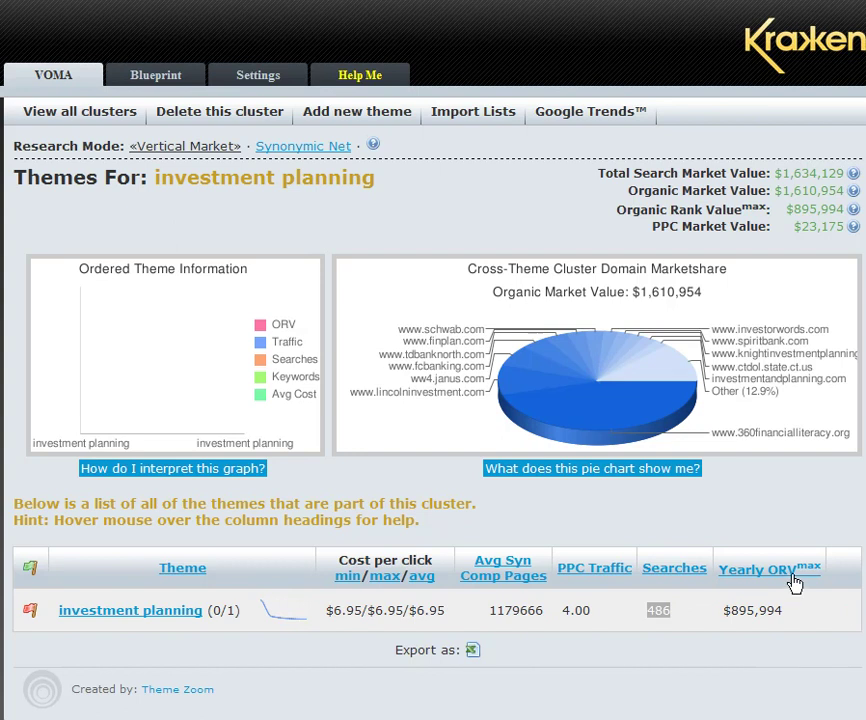
left_click_drag(778, 611, 721, 612)
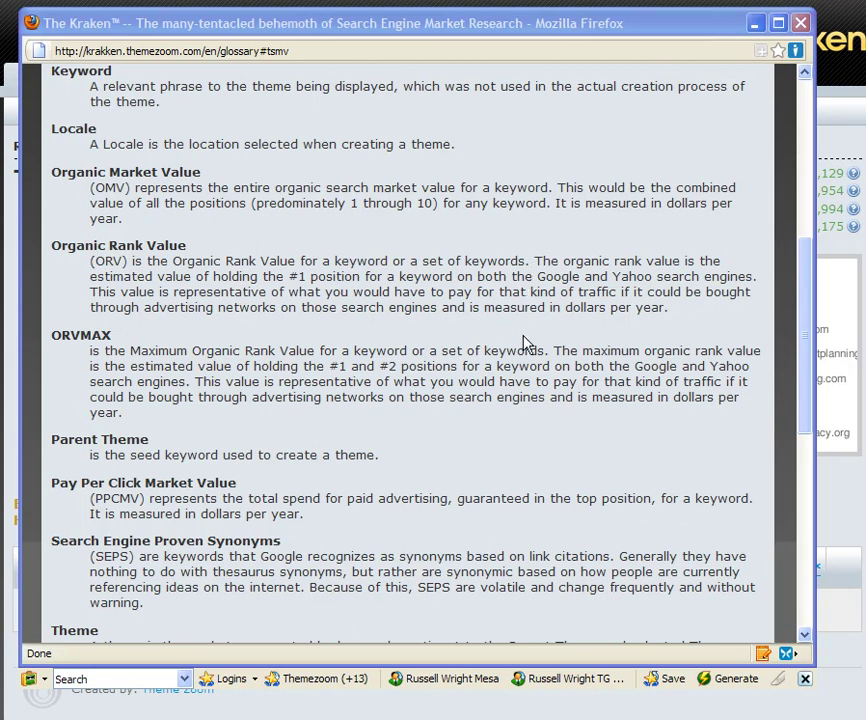
Step: Highlight the Organic Rank Value definition in the glossary, then close the glossary window
left_click_drag(218, 278, 753, 280)
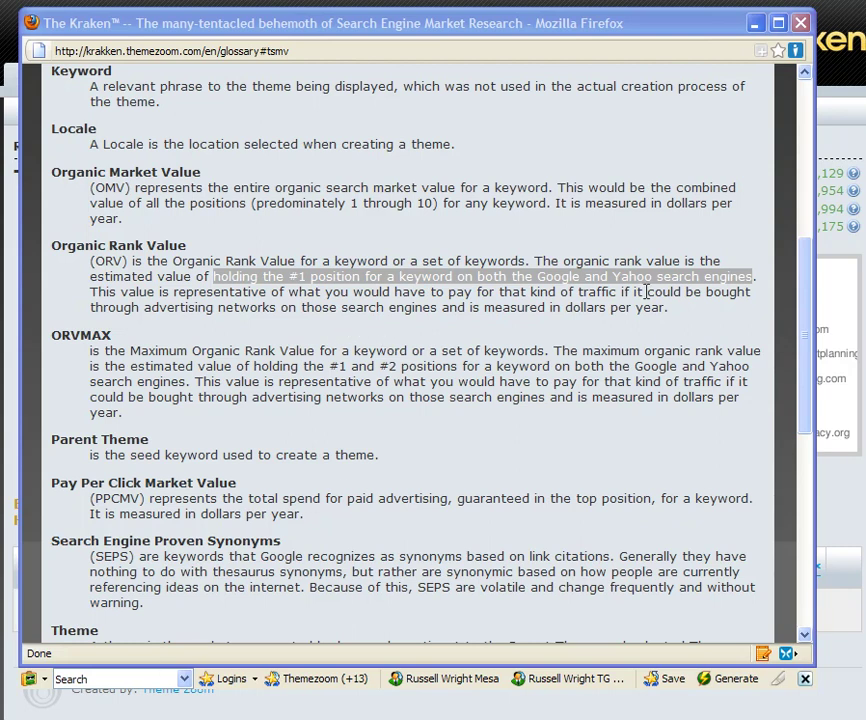
left_click_drag(667, 308, 216, 313)
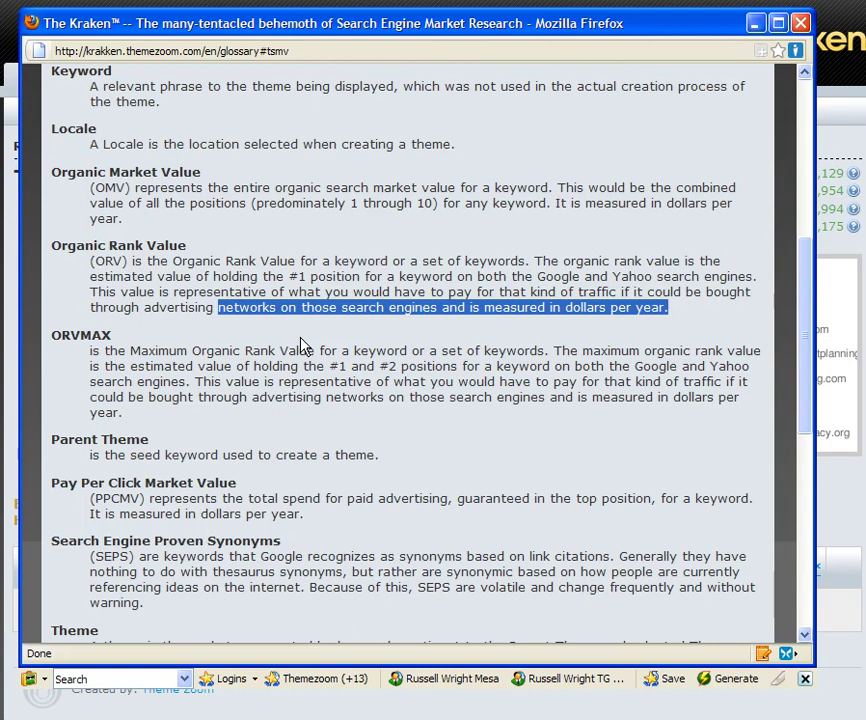
key("ctrl+w")
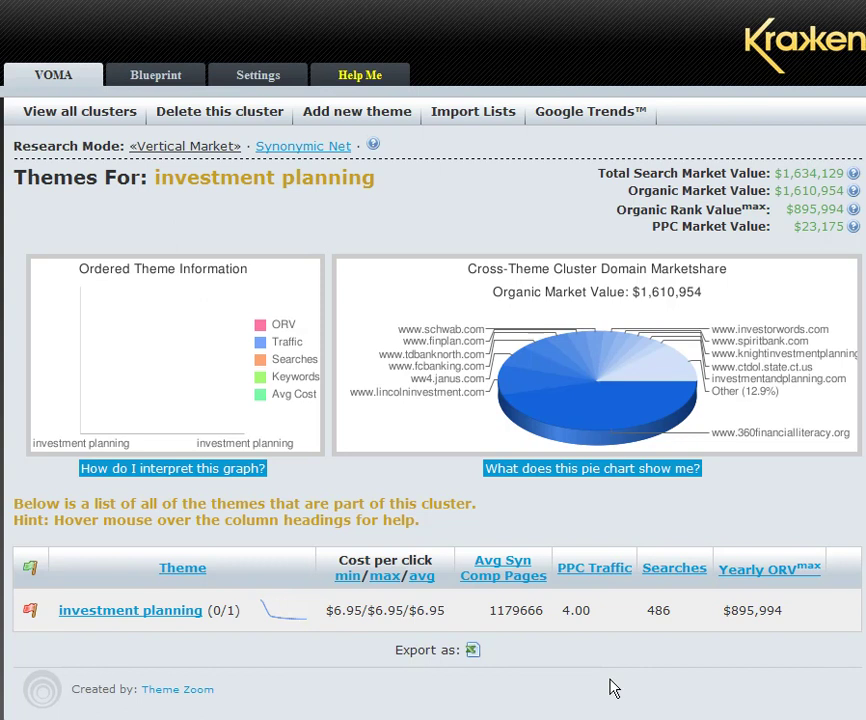
Step: Open the investment planning market analysis and highlight its Organic and PPC ($23,175) market values
left_click(134, 612)
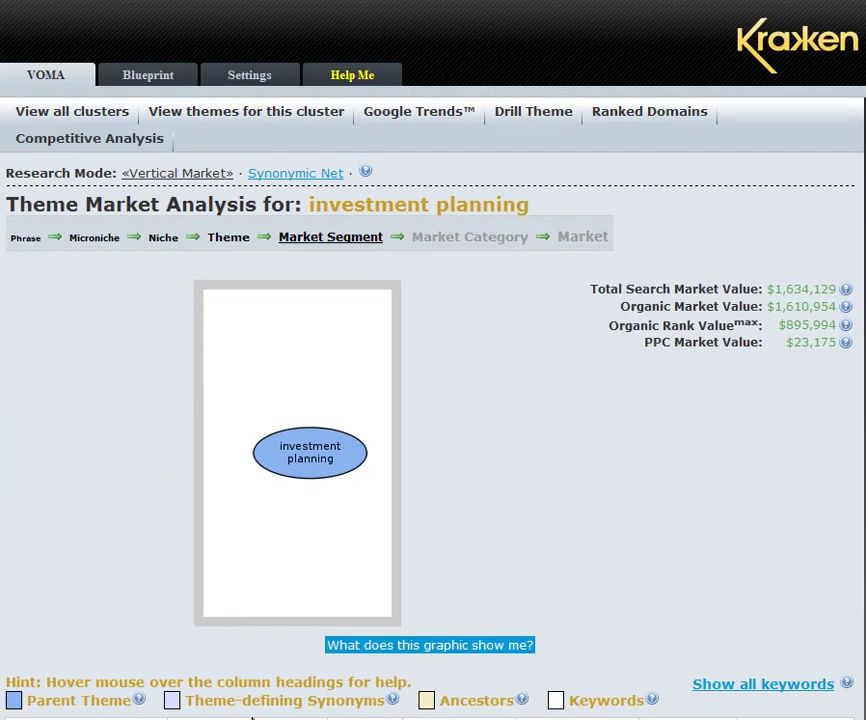
scroll(740, 507, "down", 3)
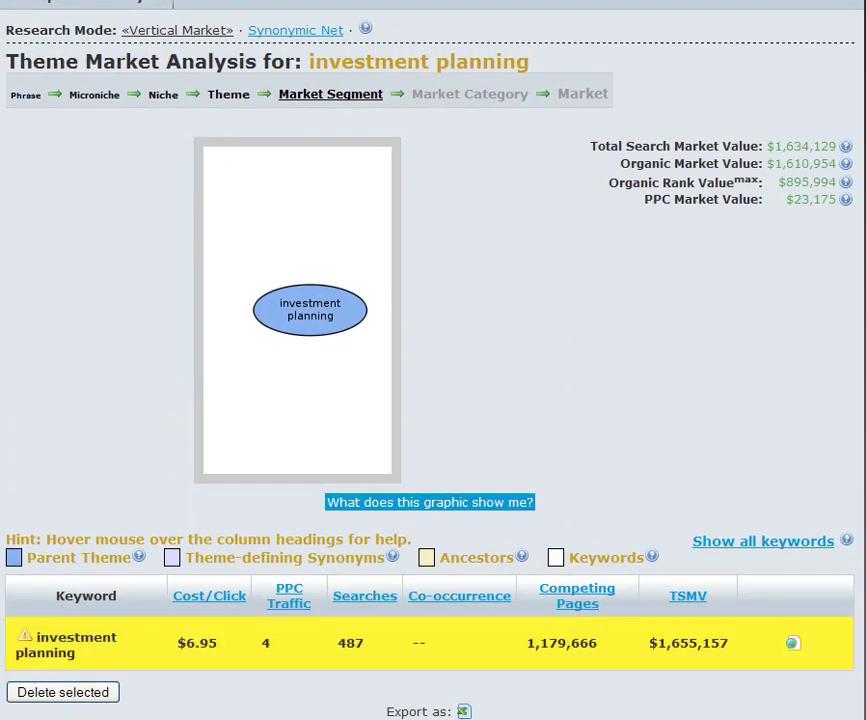
scroll(433, 400, "up", 2)
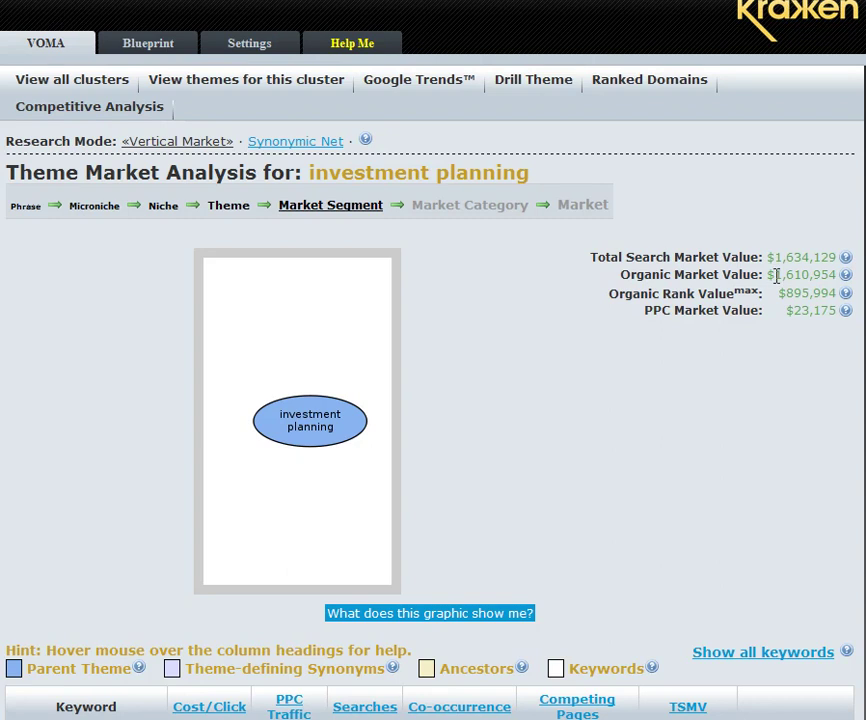
left_click_drag(773, 275, 828, 277)
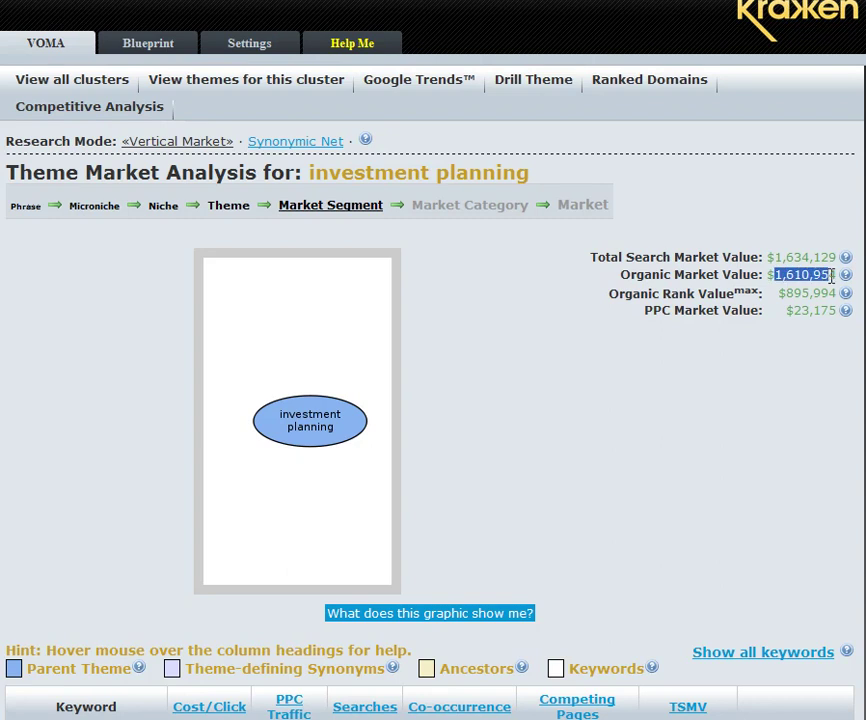
left_click_drag(787, 310, 835, 311)
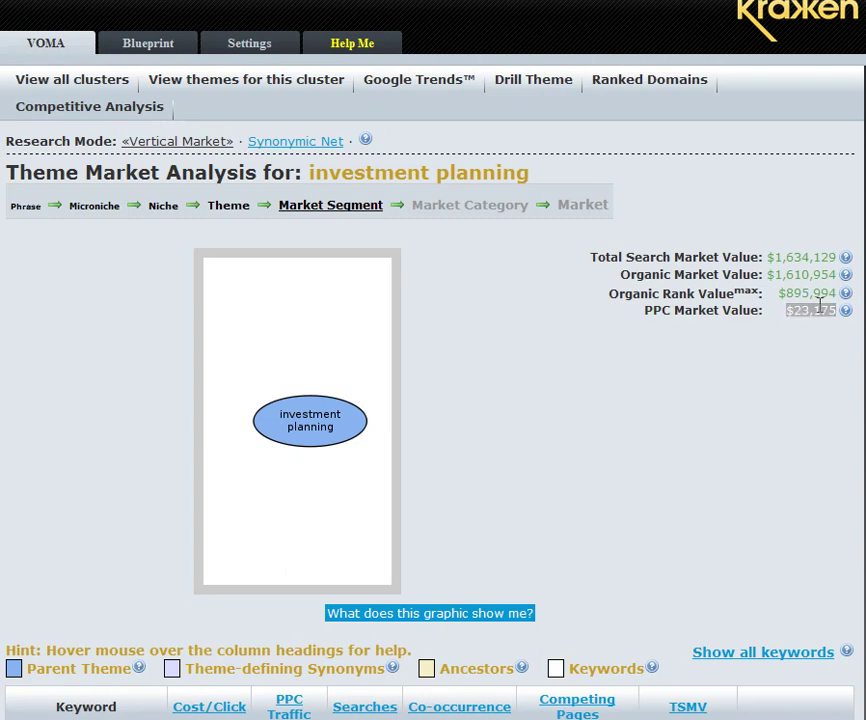
left_click_drag(837, 311, 786, 311)
left_click(537, 80)
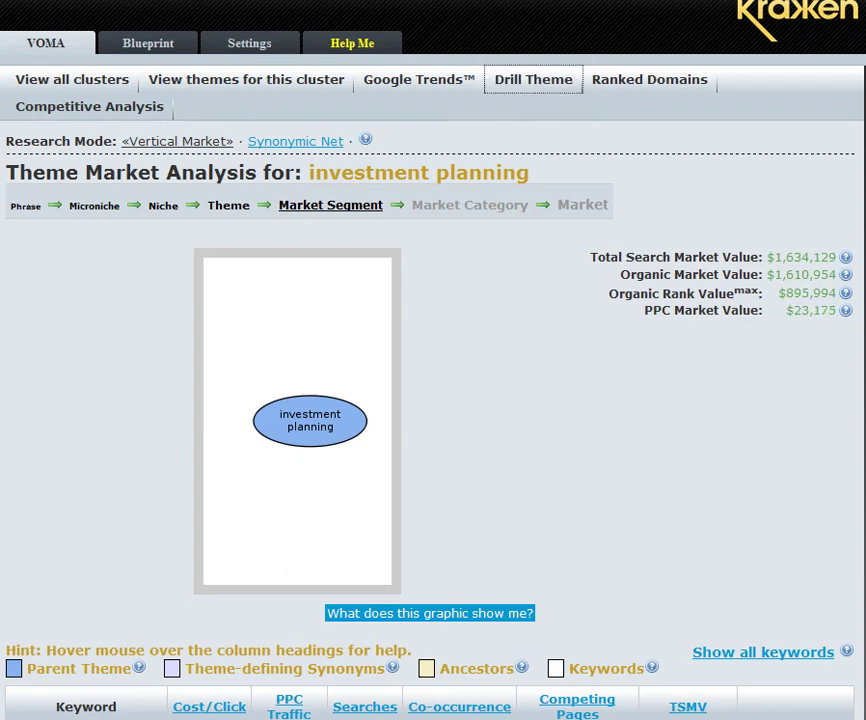
scroll(380, 670, "down", 2)
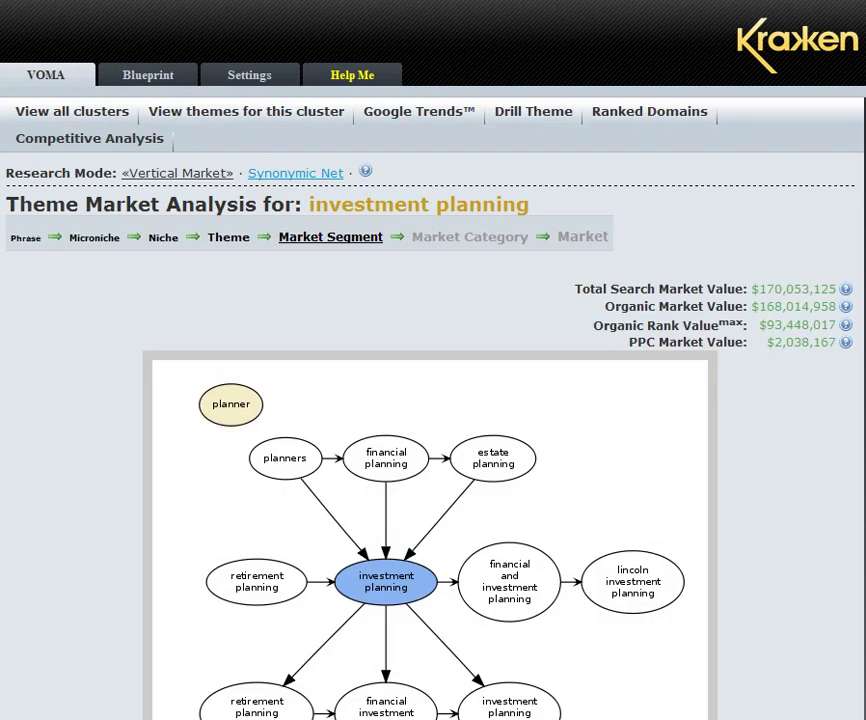
scroll(433, 400, "down", 3)
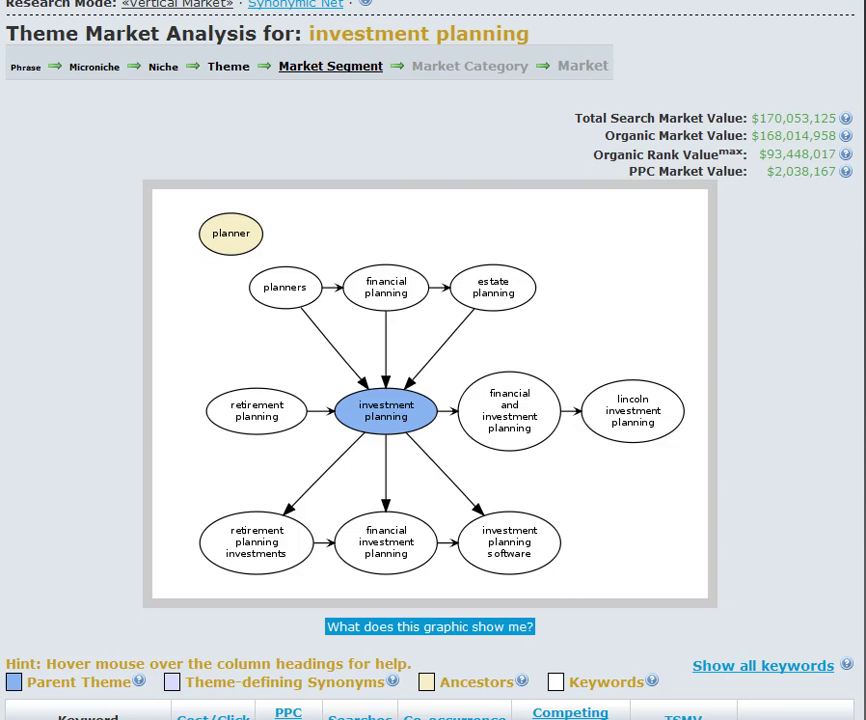
scroll(430, 400, "down", 1)
scroll(430, 400, "up", 1)
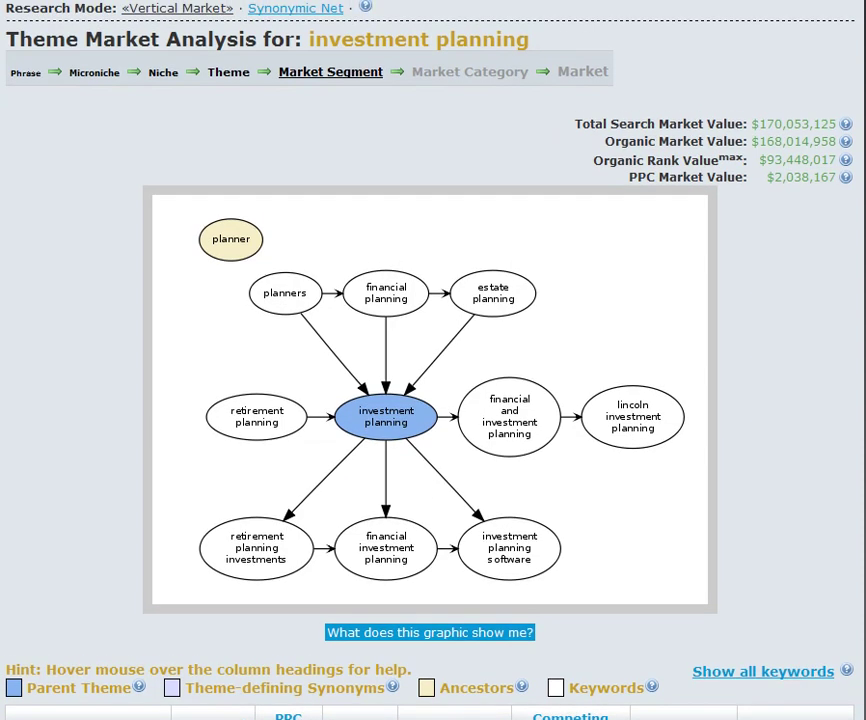
scroll(450, 547, "down", 1)
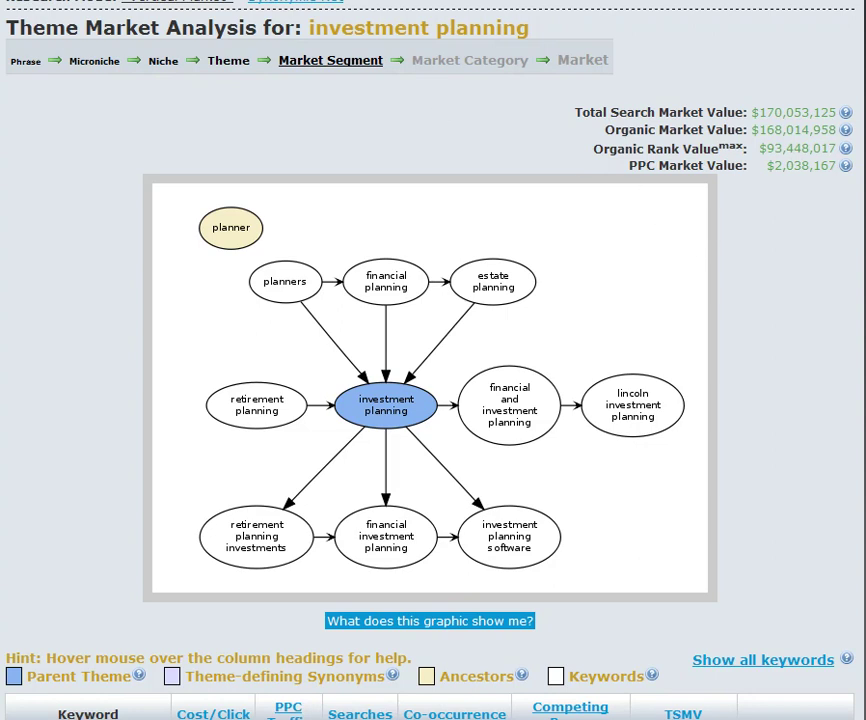
scroll(663, 286, "up", 3)
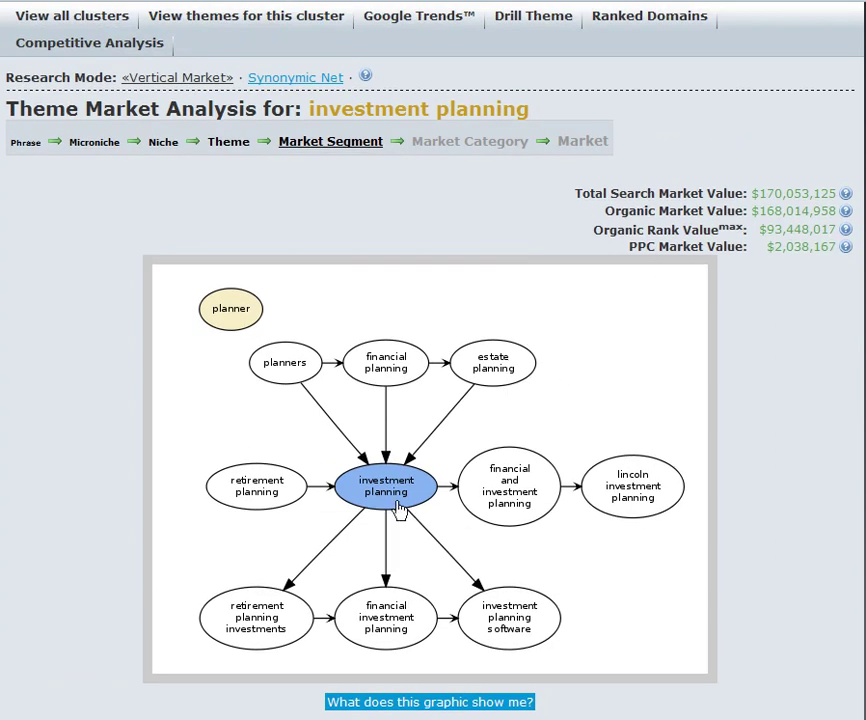
left_click_drag(751, 194, 836, 194)
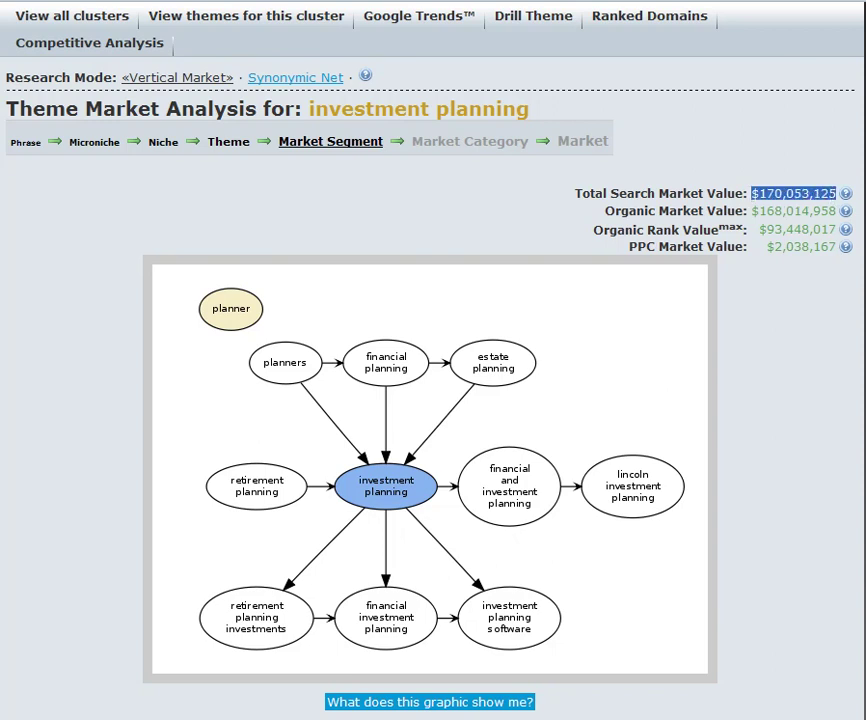
scroll(433, 400, "down", 10)
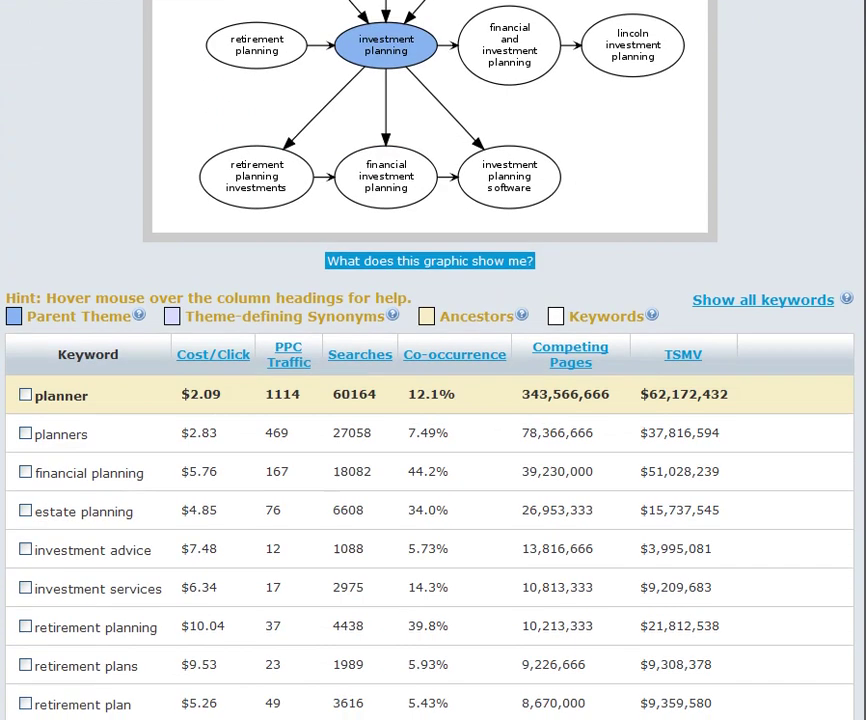
scroll(433, 360, "down", 10)
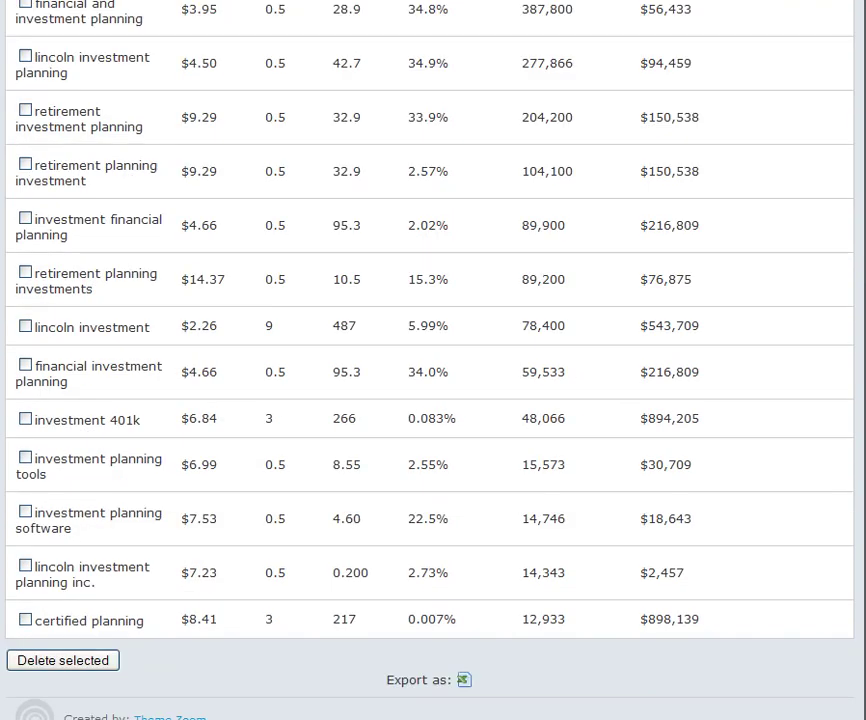
scroll(433, 360, "up", 9)
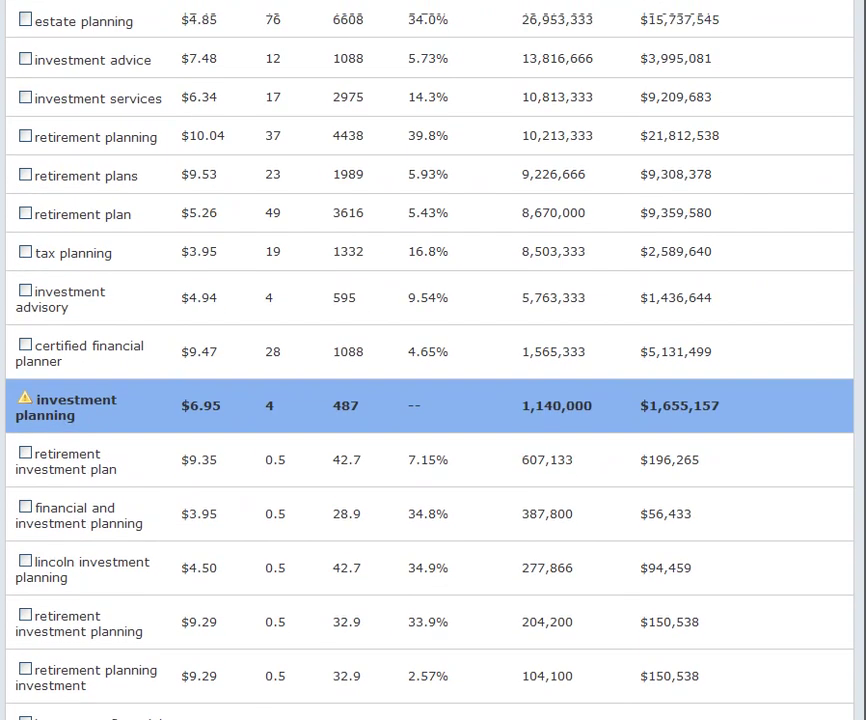
scroll(433, 360, "up", 5)
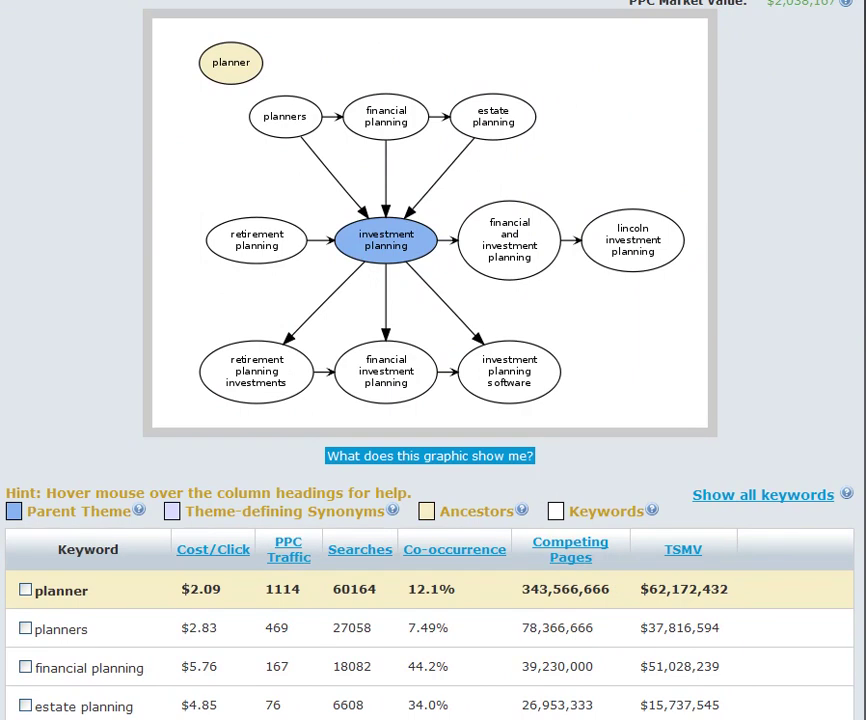
scroll(433, 360, "up", 1)
scroll(433, 360, "up", 2)
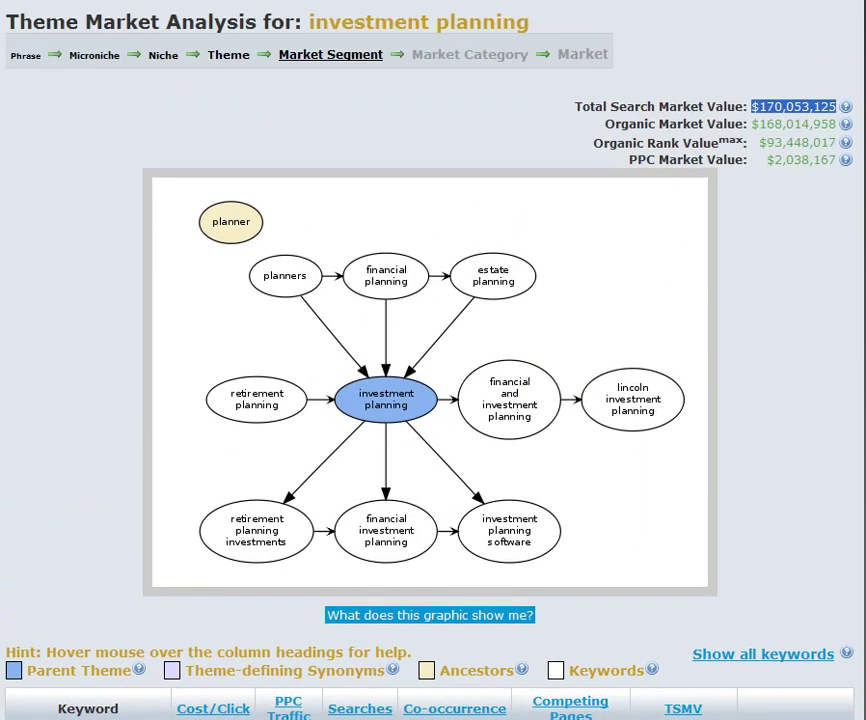
scroll(433, 360, "up", 1)
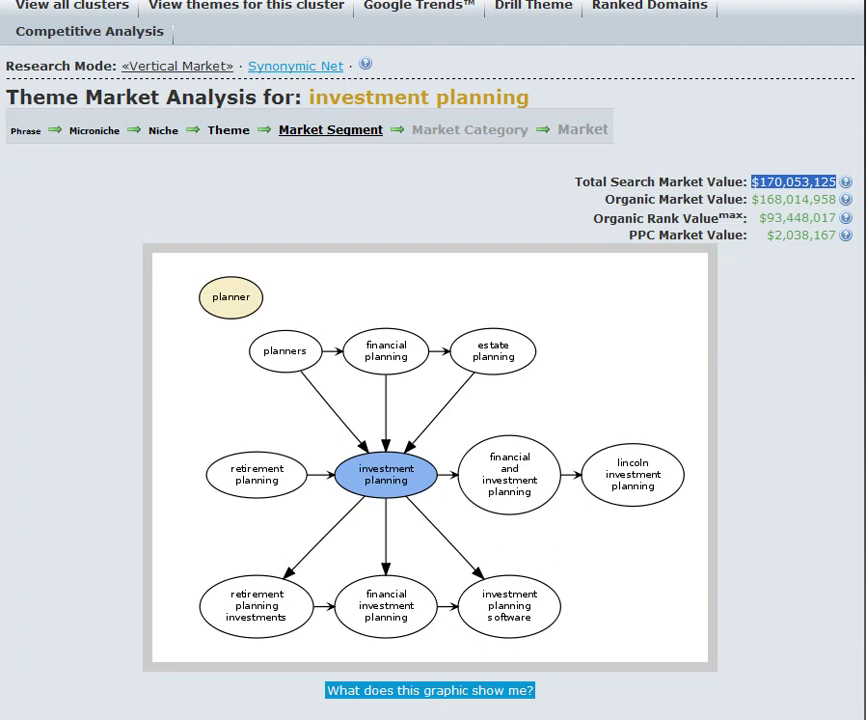
Step: Highlight the Total Search Market Value figure of $170,053,125
left_click(769, 180)
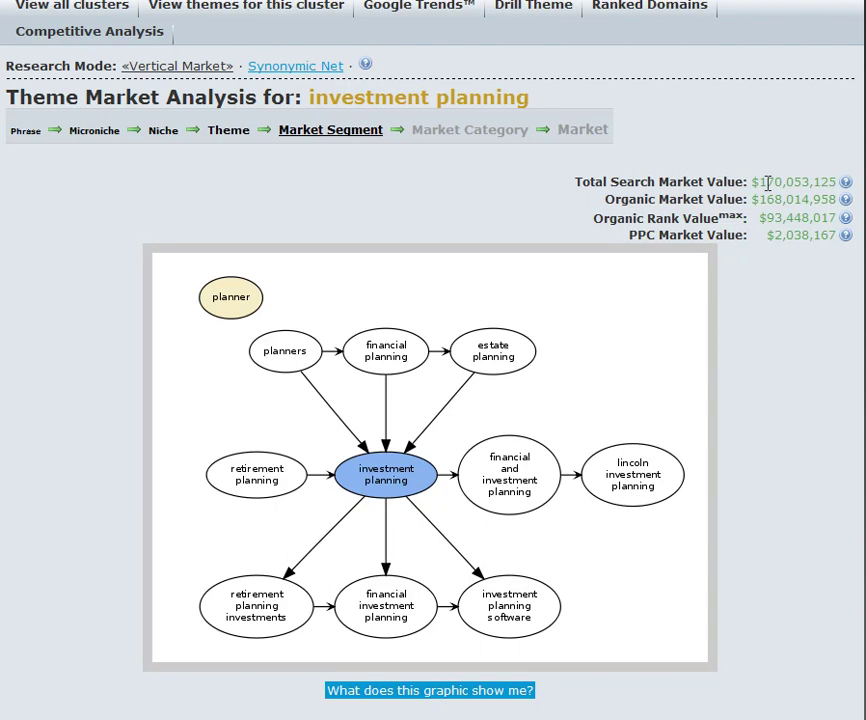
left_click_drag(753, 181, 834, 181)
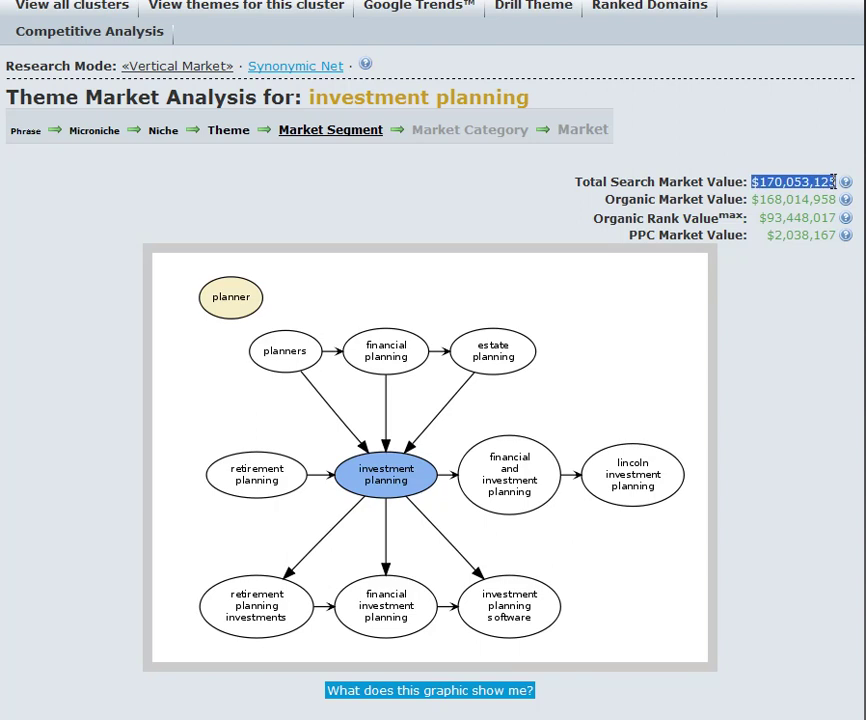
scroll(433, 400, "down", 5)
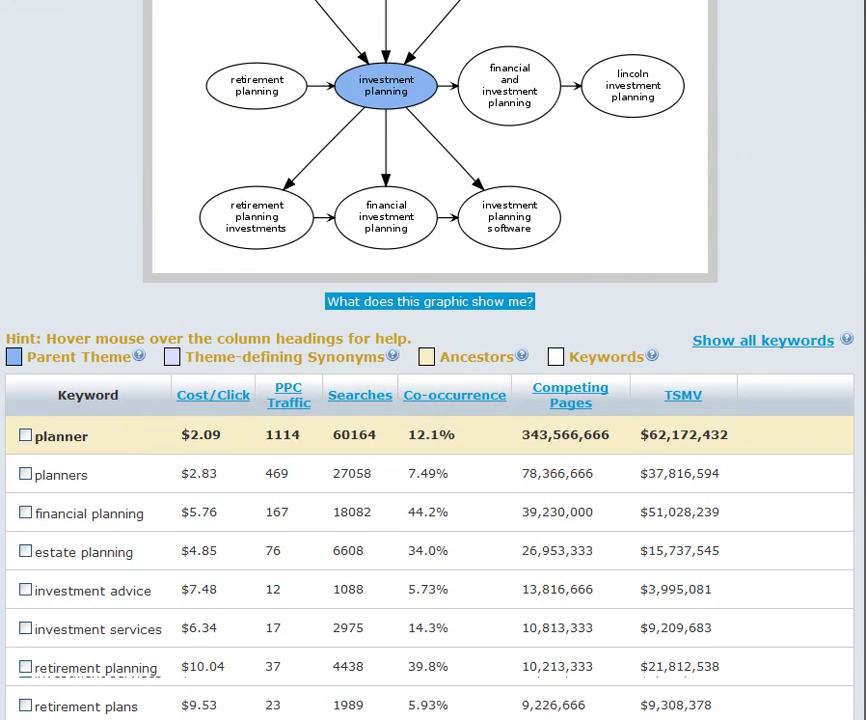
scroll(187, 547, "up", 2)
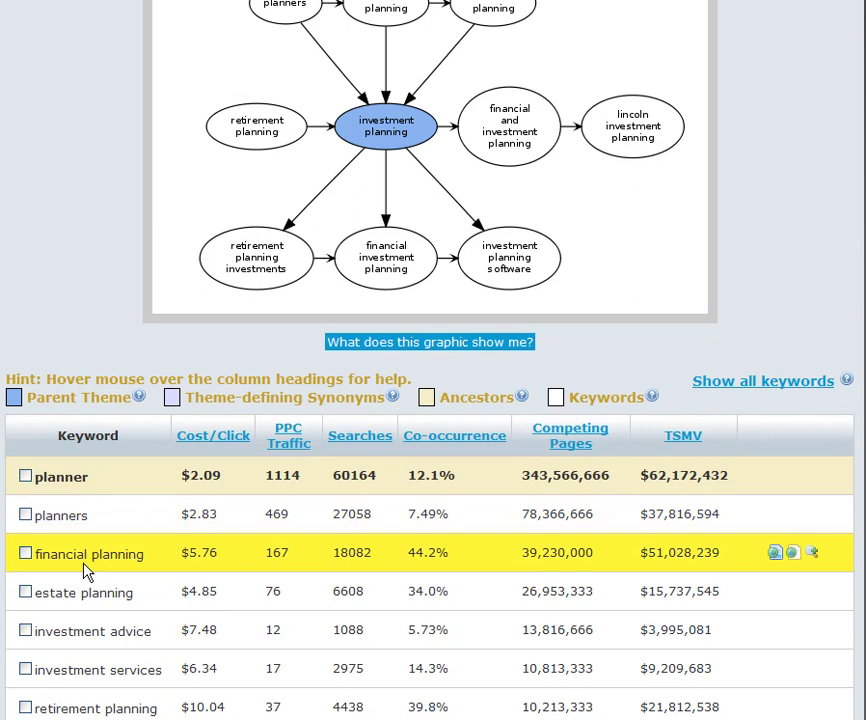
Step: Tick 'planners' in the keyword table, leaving 'planner' unticked
left_click(25, 477)
left_click(25, 515)
left_click(25, 476)
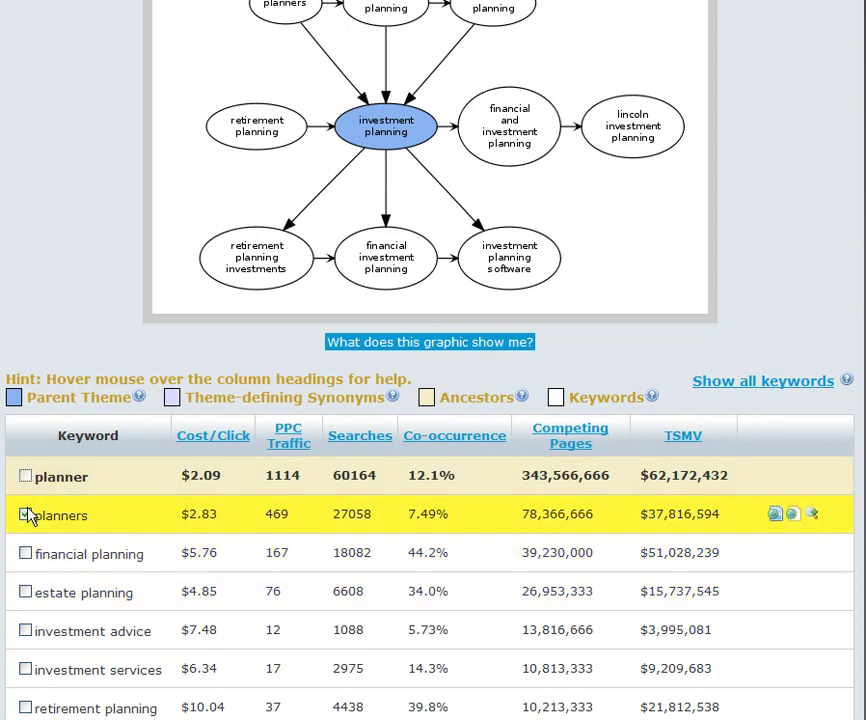
scroll(715, 257, "up", 4)
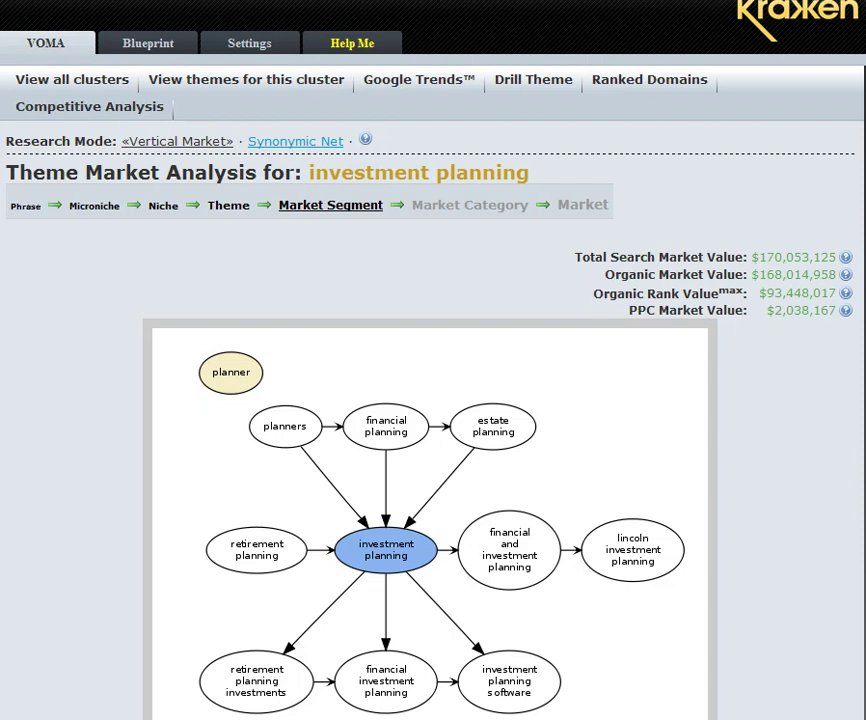
Step: Switch to Synonymic Net mode and highlight the recalculated $1,655,157 total search market value
left_click(295, 141)
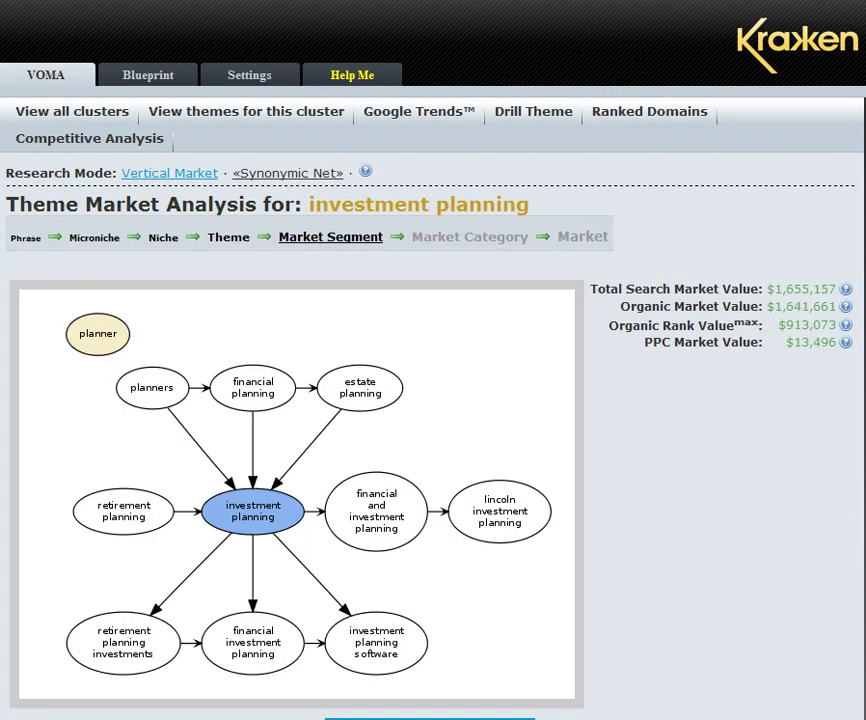
scroll(300, 450, "down", 3)
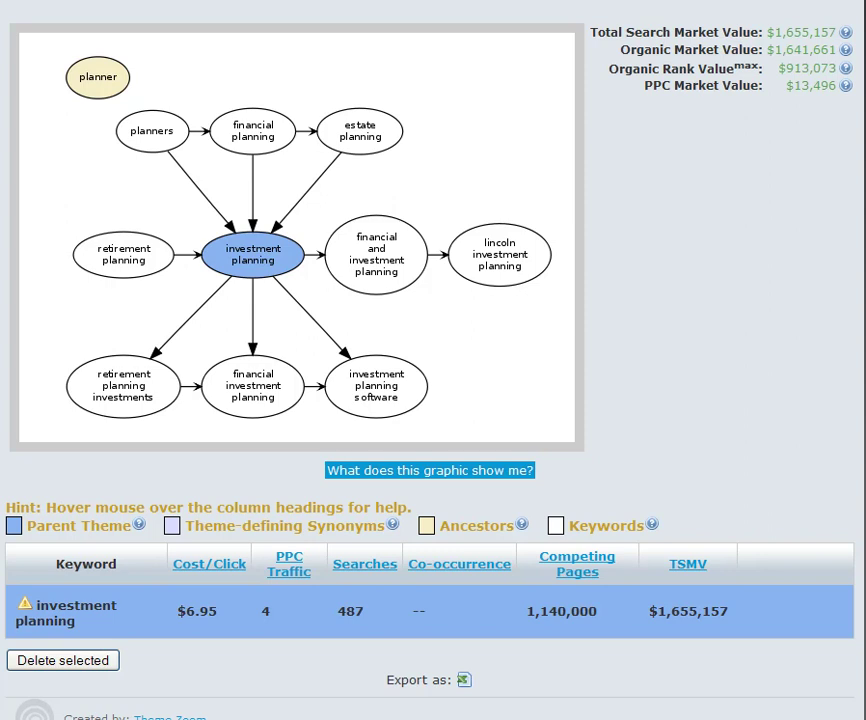
scroll(433, 320, "up", 3)
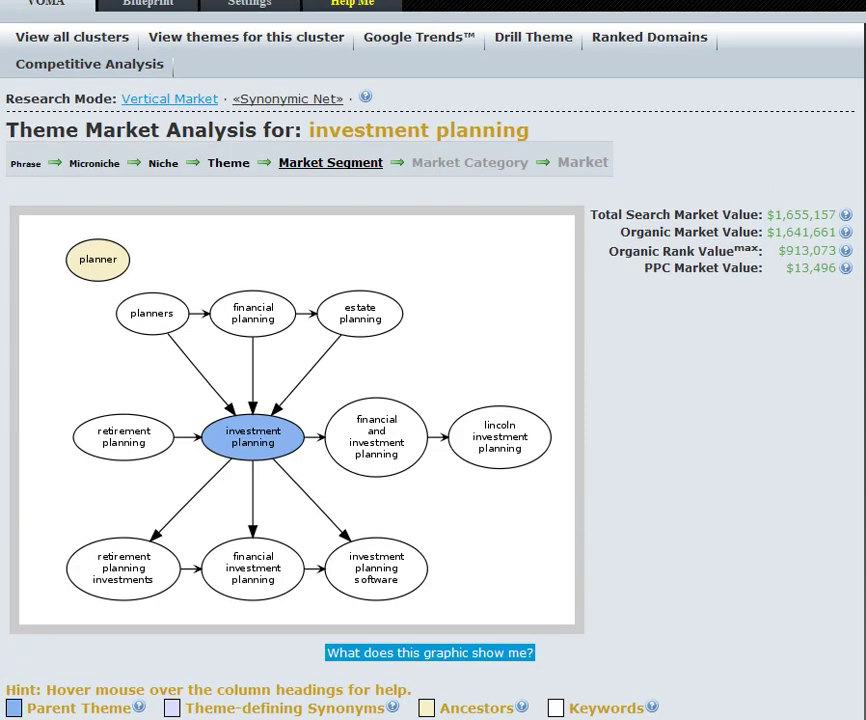
left_click_drag(778, 214, 822, 214)
Step: Scroll down to review the keyword table, now holding only investment planning
scroll(433, 360, "down", 1)
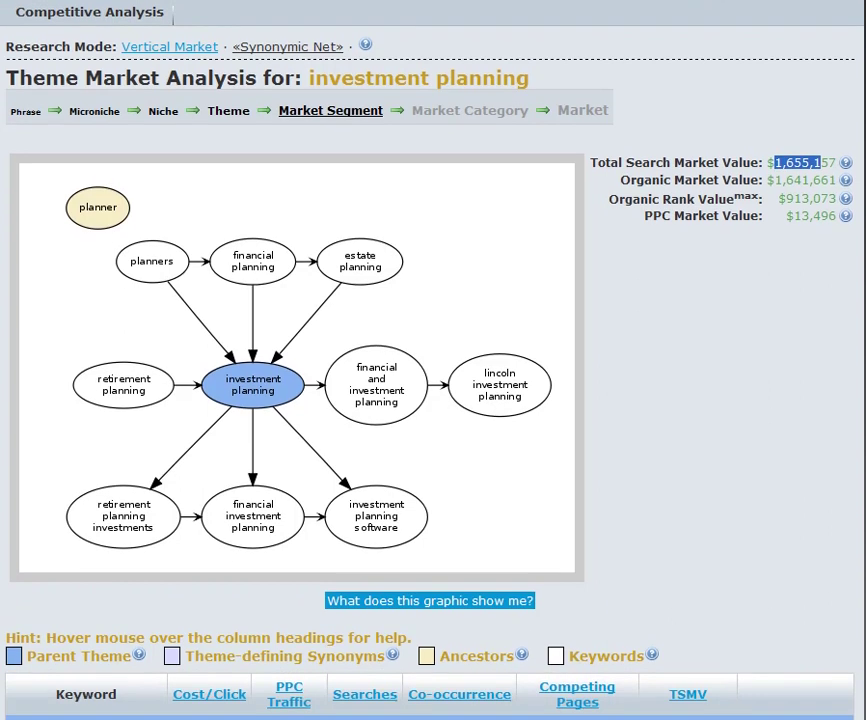
mouse_move(278, 398)
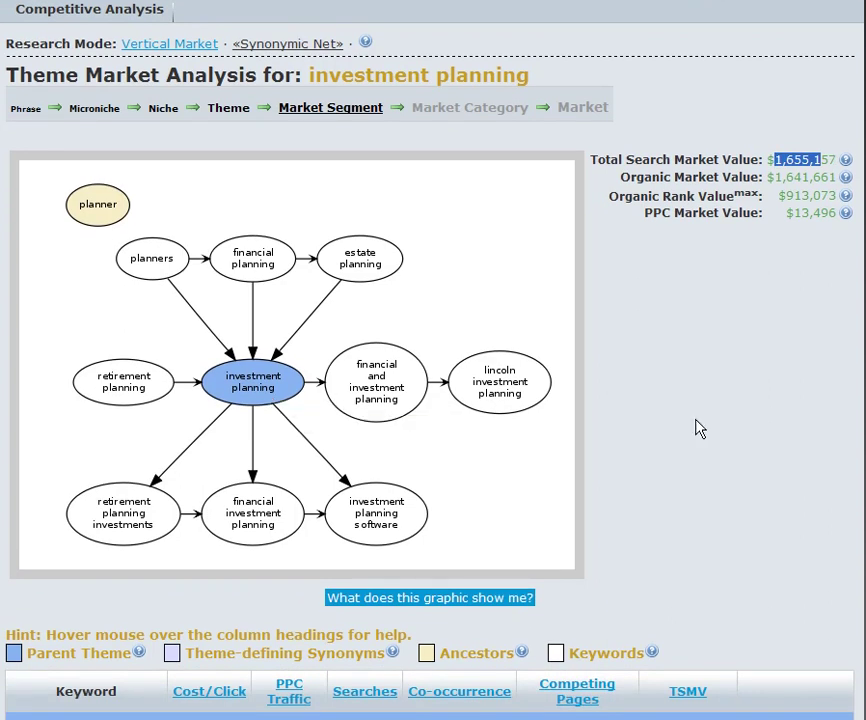
scroll(433, 360, "down", 1)
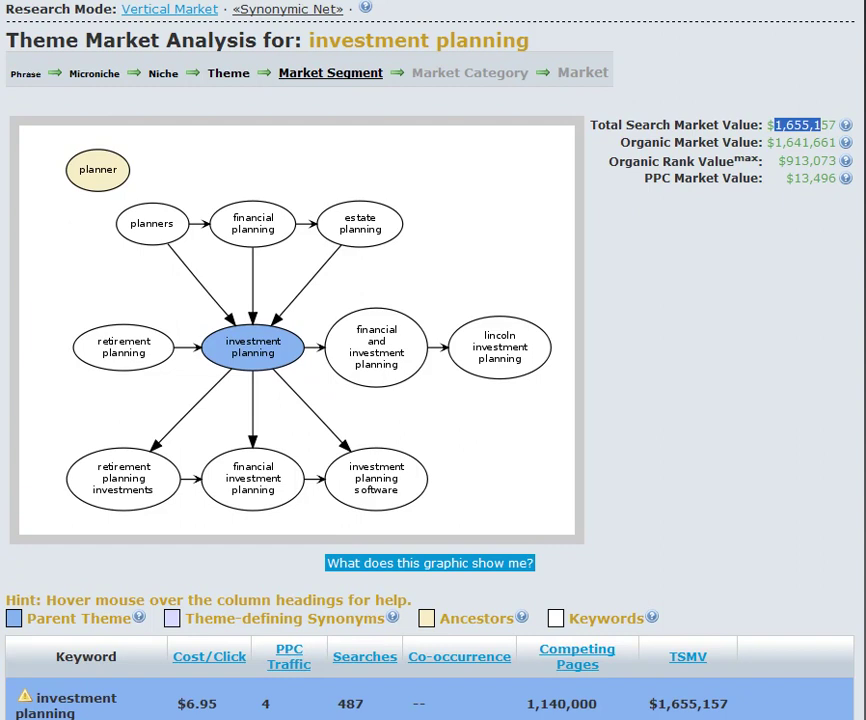
scroll(433, 360, "down", 1)
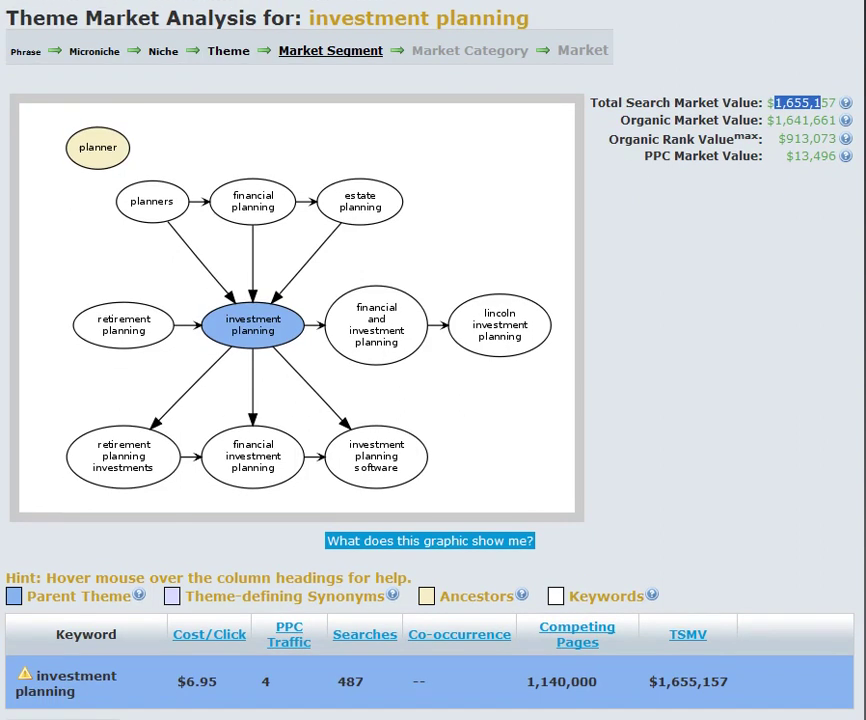